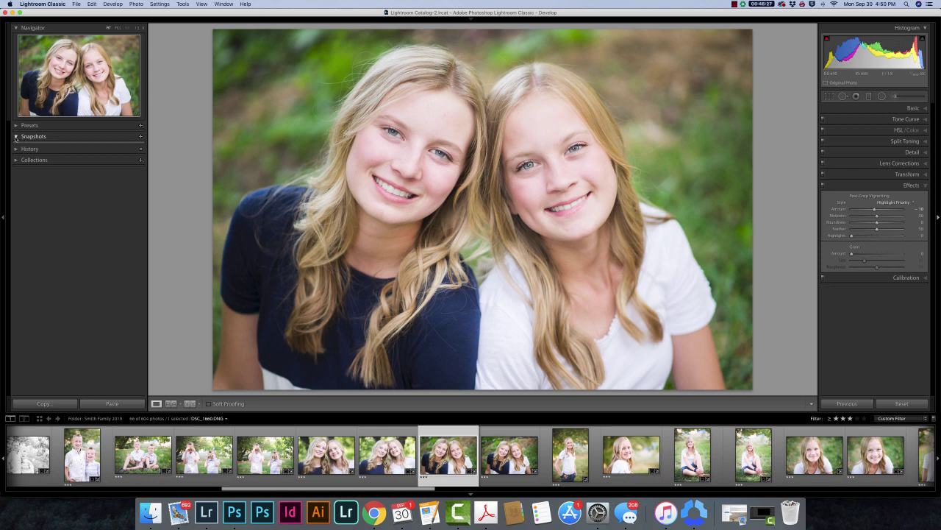
Save the photo's current edit as a snapshot named "Clean Edit"
left_click(141, 136)
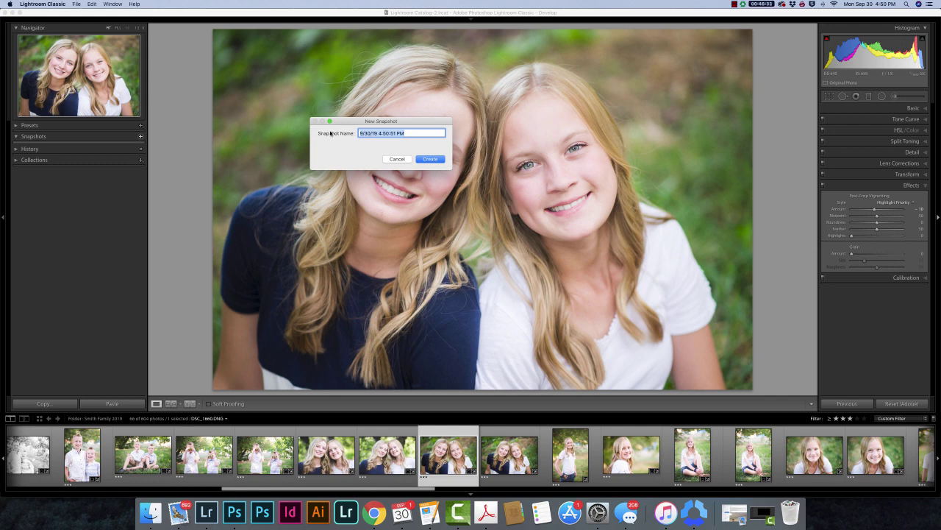
type("Clean Edit")
left_click(431, 159)
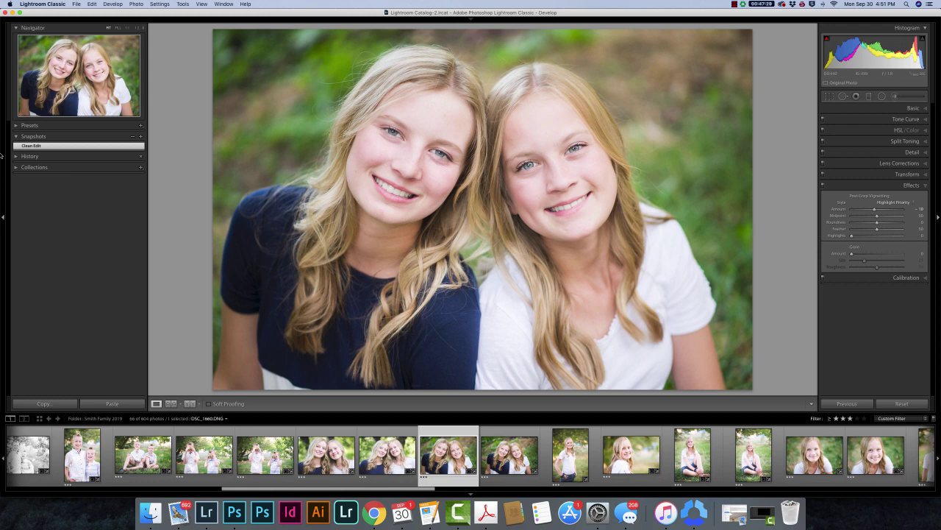
Apply the PP Film Noir | Angel Heart preset from the Pretty Presets FILM Noir Collection to the photo
left_click(16, 126)
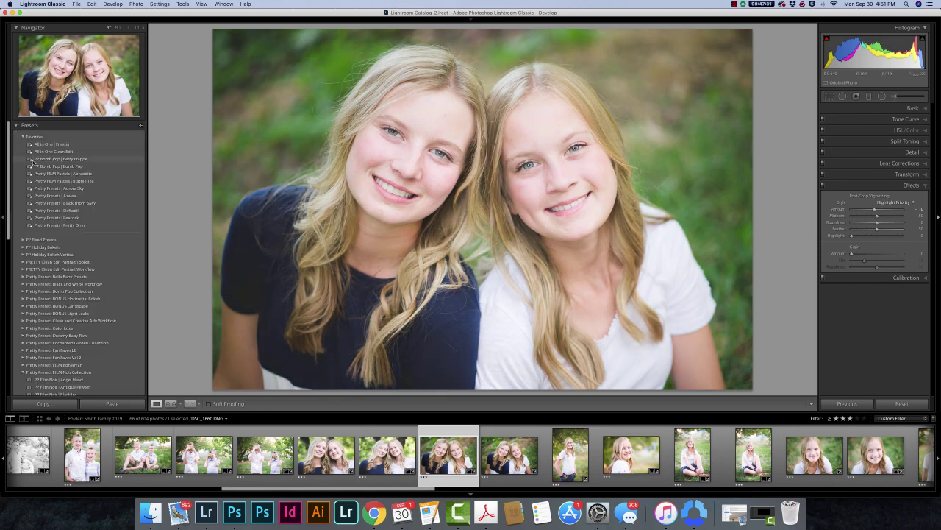
left_click(25, 266)
scroll(32, 163, "down", 3)
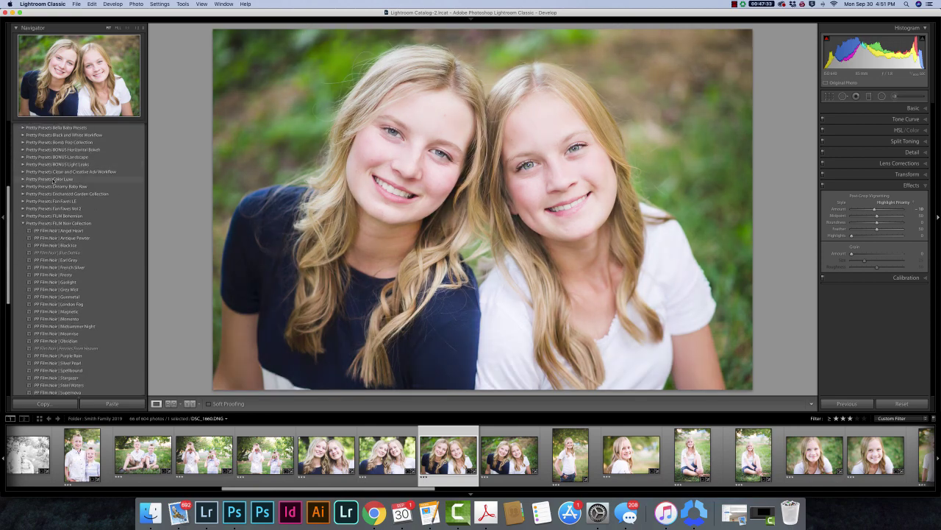
mouse_move(85, 232)
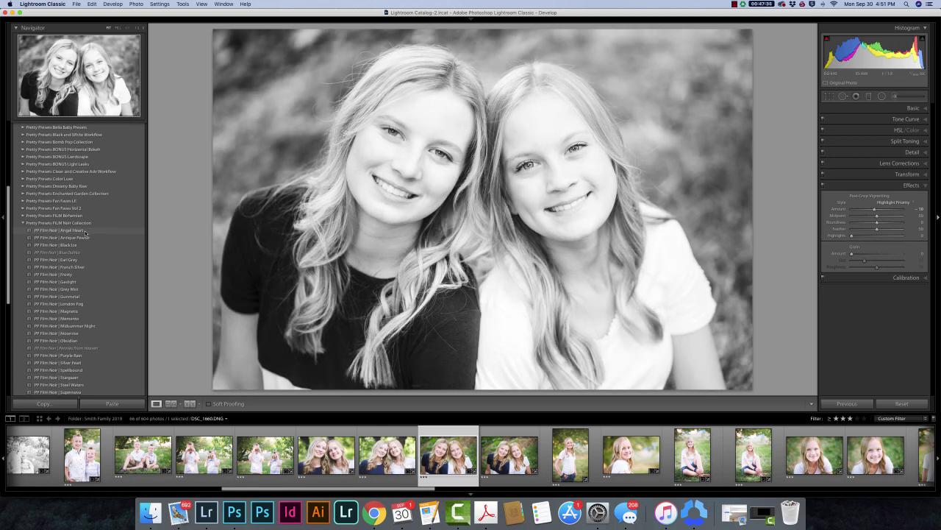
scroll(80, 231, "down", 1)
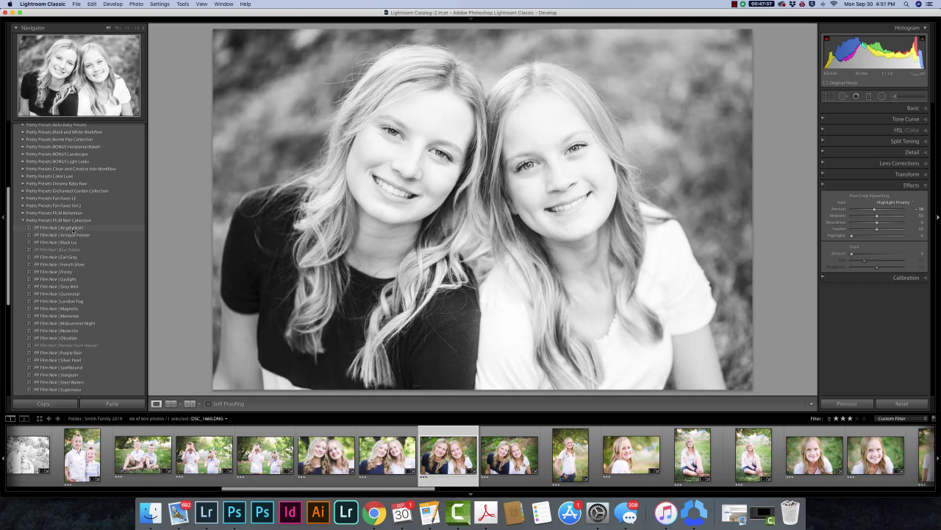
left_click(76, 229)
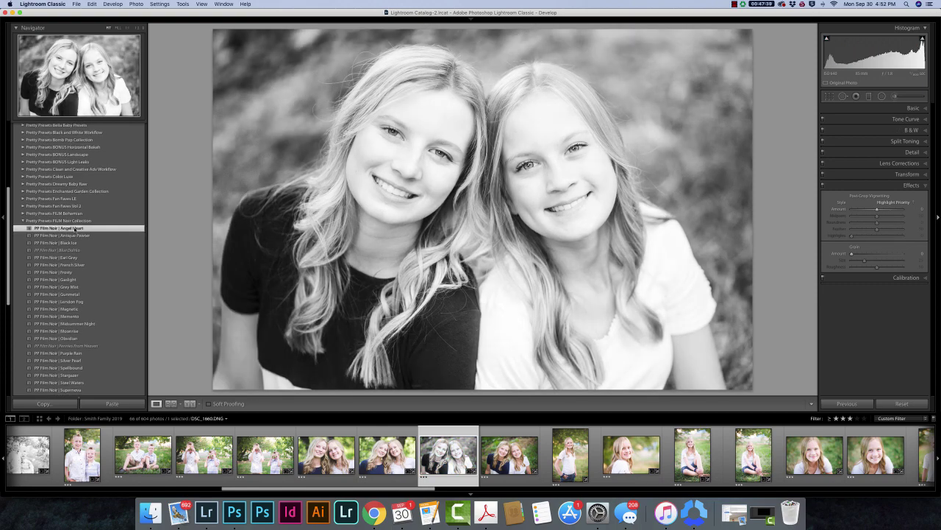
Save the black-and-white edit as a snapshot named "BW"
scroll(130, 248, "down", 6)
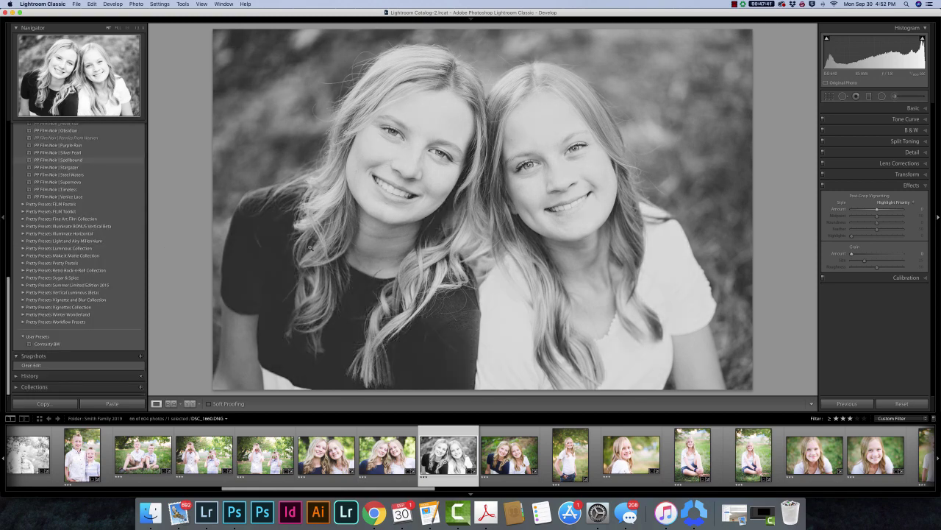
left_click(73, 365)
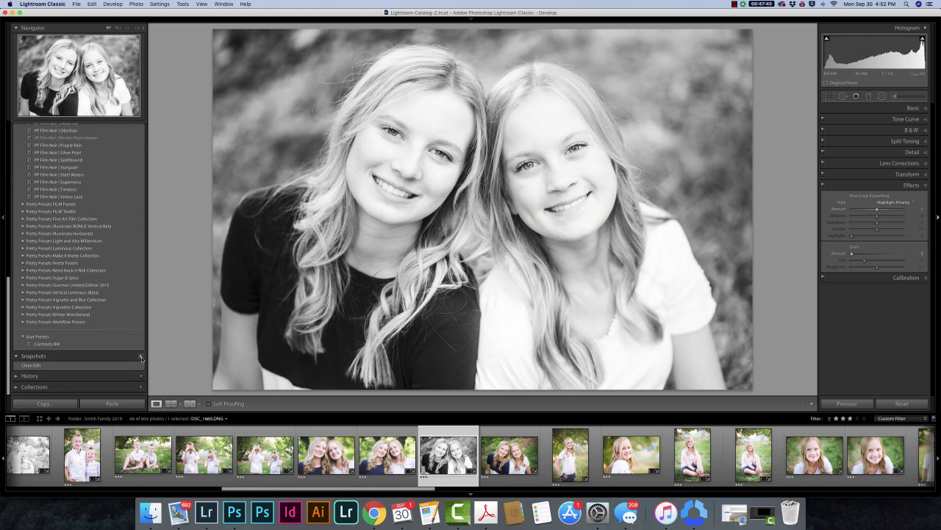
left_click(141, 356)
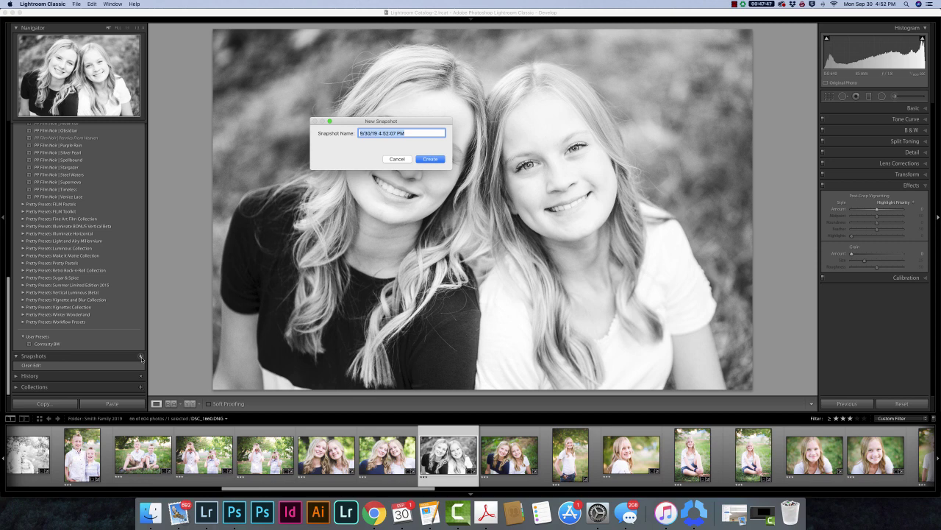
type("BW")
left_click(432, 158)
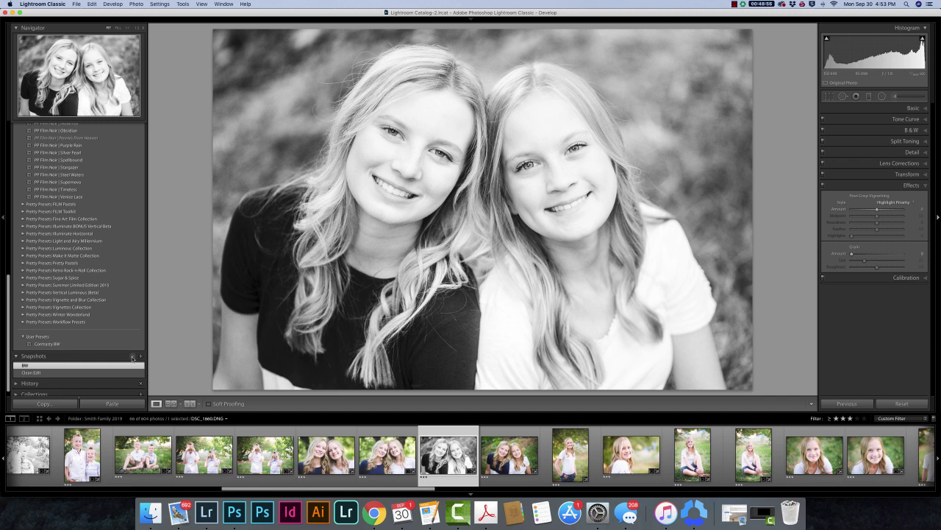
Delete the BW snapshot and undo the deletion
left_click(132, 357)
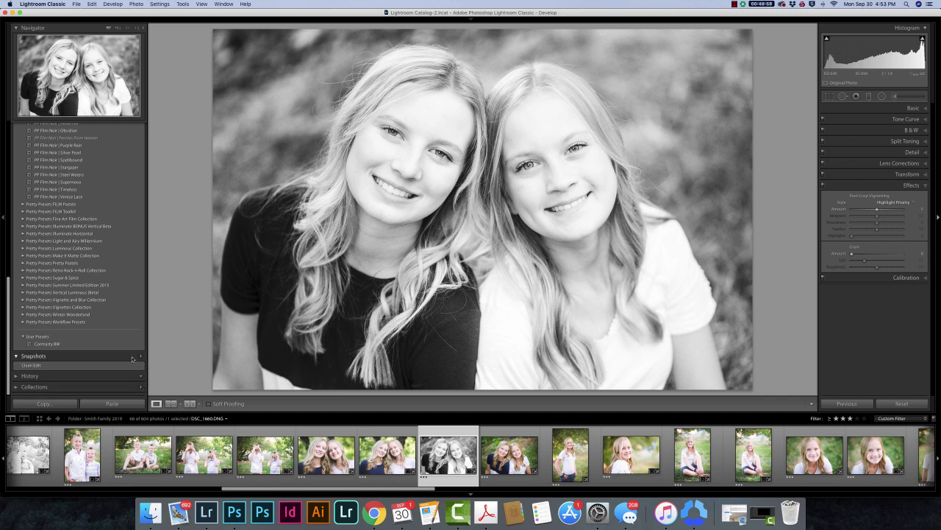
key("super+z")
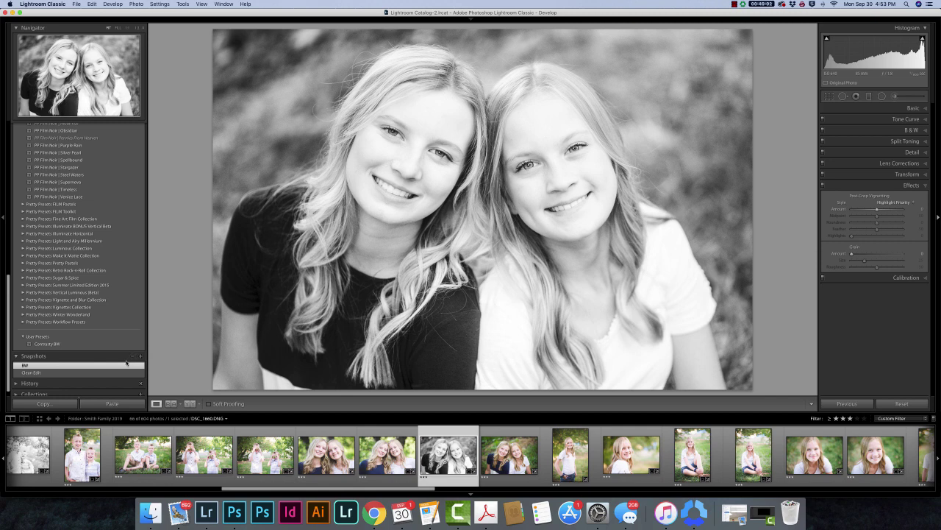
right_click(122, 366)
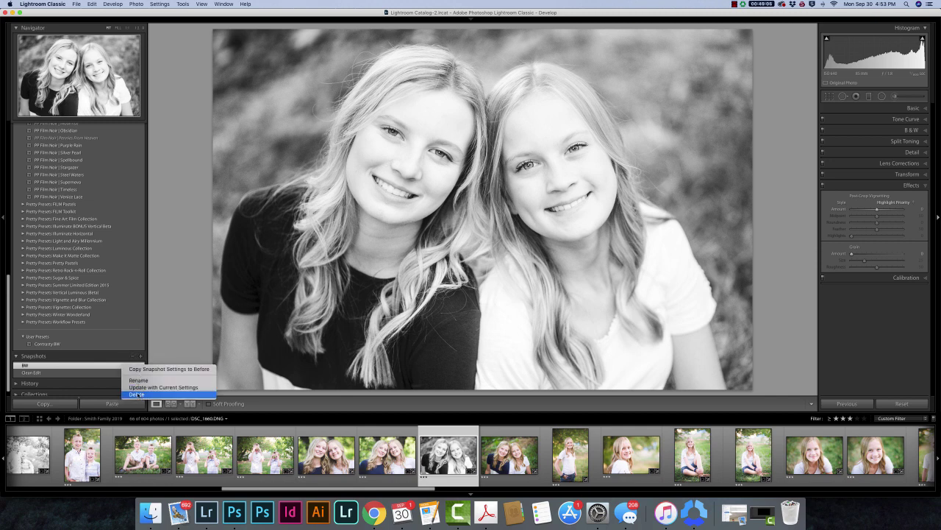
left_click(114, 357)
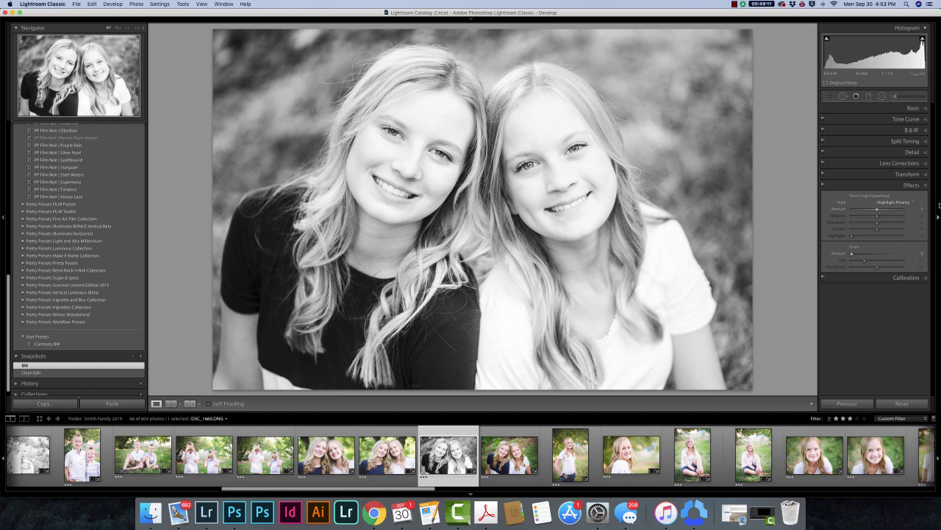
Set Exposure to +0.05 and Contrast to +11, and update the BW snapshot with the current settings
left_click(926, 109)
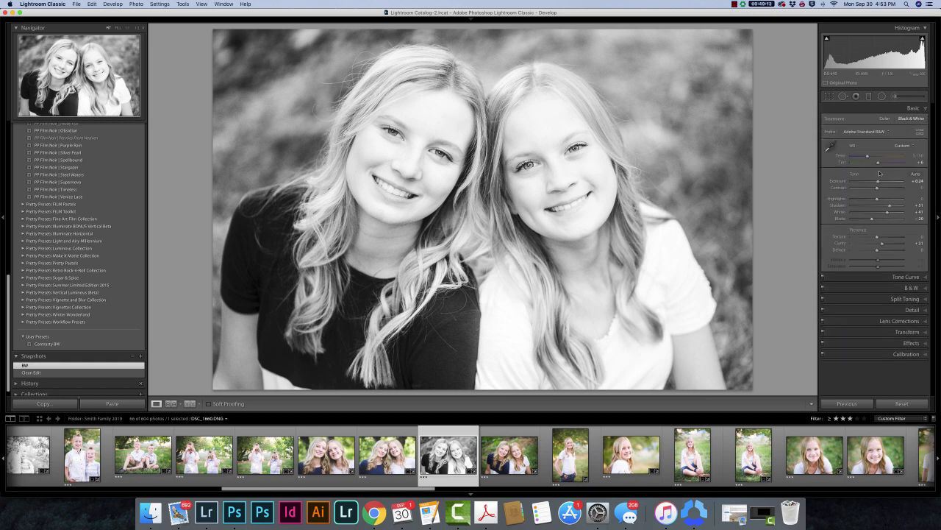
left_click_drag(880, 184, 877, 184)
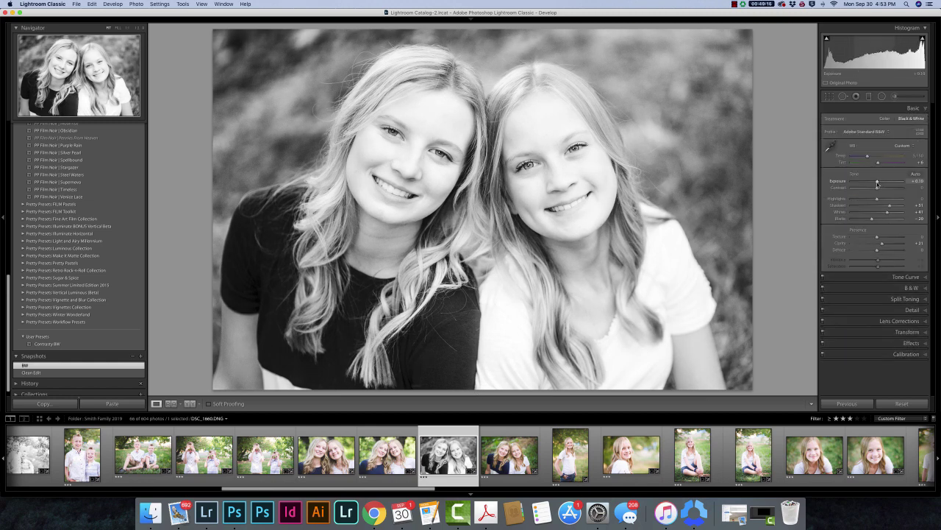
left_click_drag(877, 184, 878, 189)
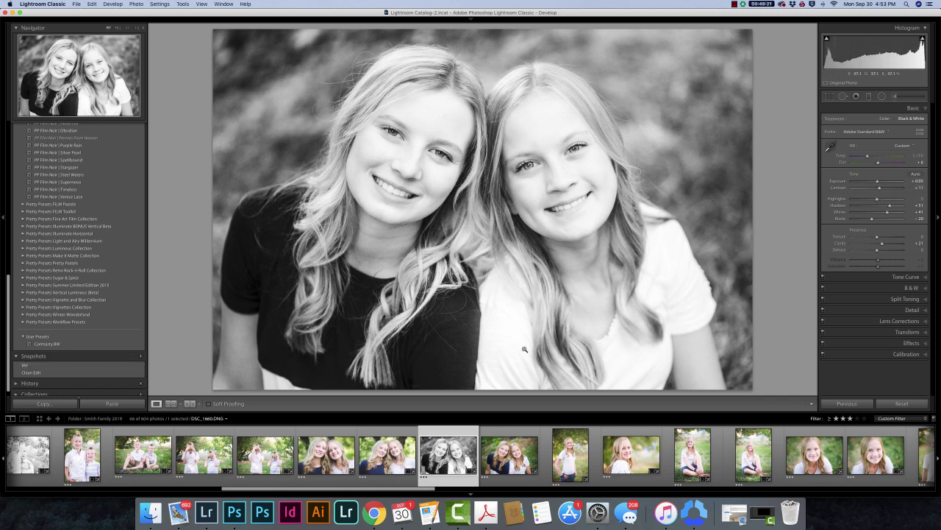
right_click(112, 367)
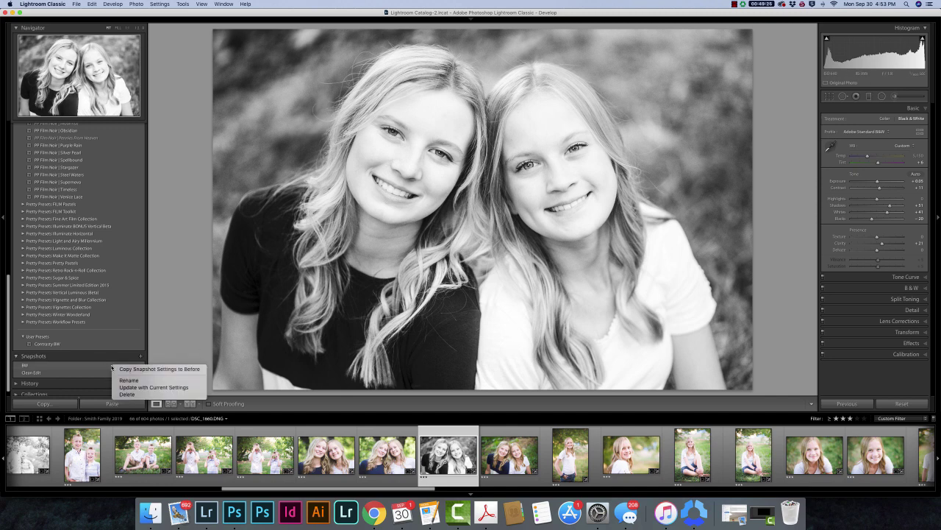
left_click(155, 388)
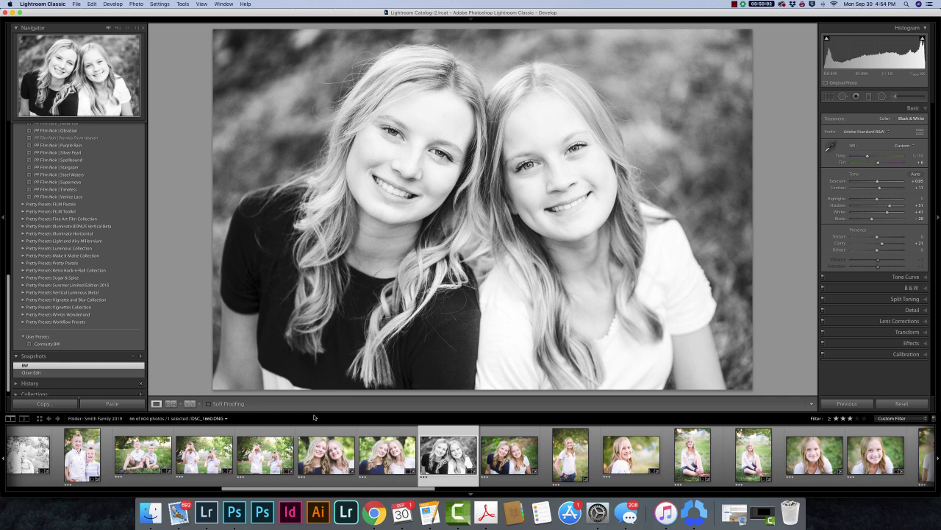
Create a virtual copy of the black-and-white photo DSC_1660.DNG
right_click(450, 454)
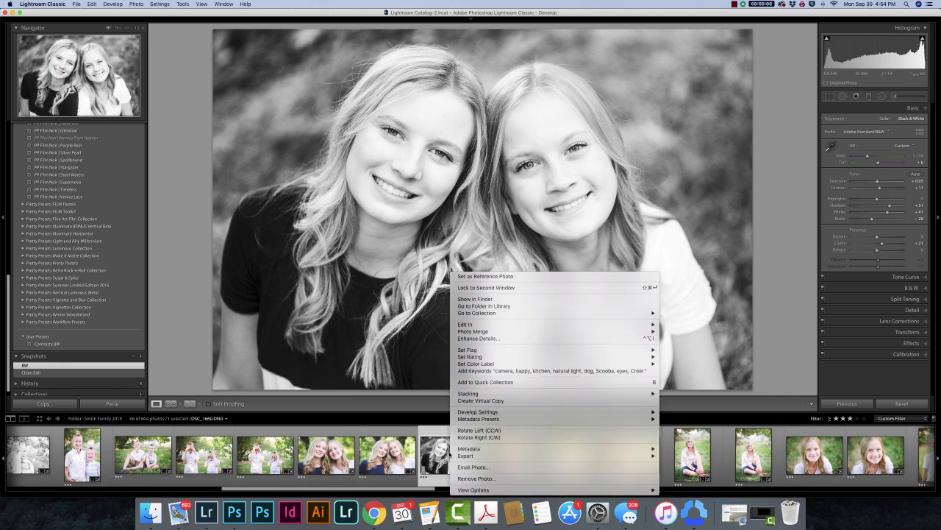
left_click(499, 401)
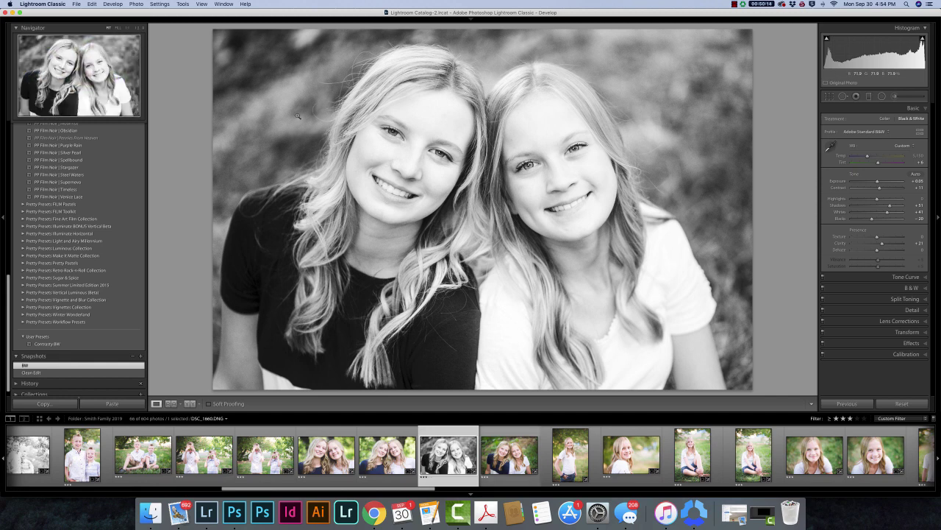
left_click(137, 5)
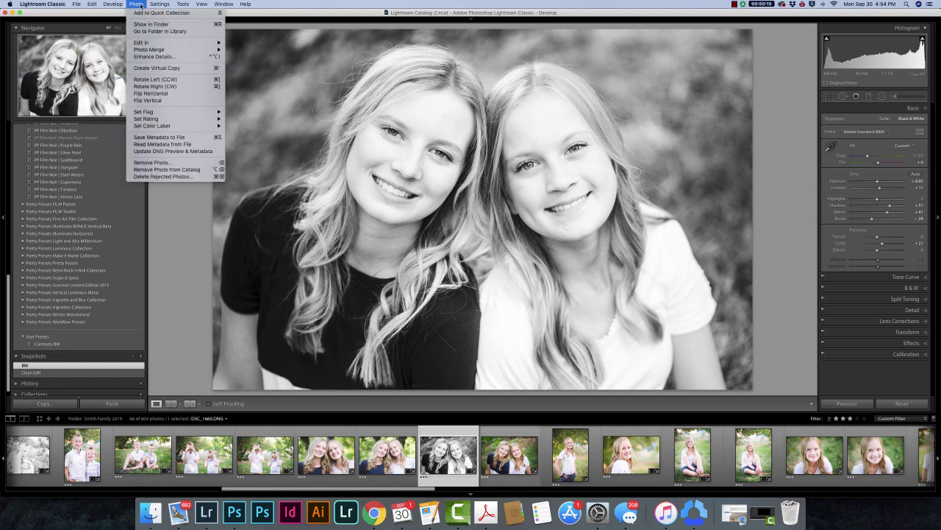
key("super+apostrophe")
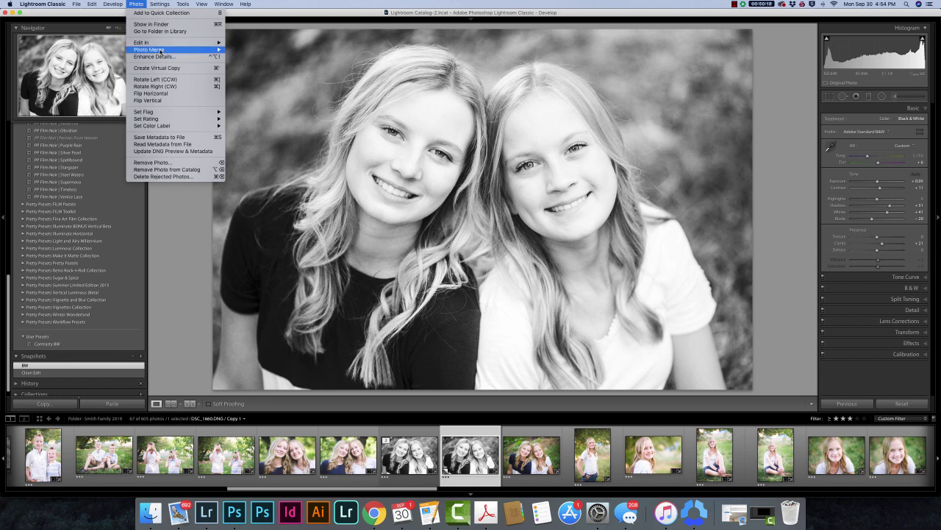
left_click(279, 5)
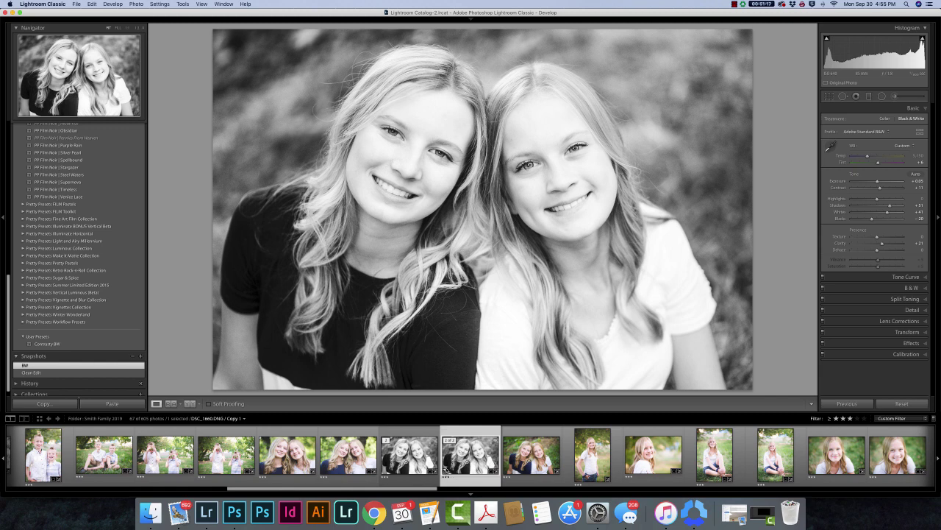
Apply the Clean Edit snapshot to the original photo and compare it with its black-and-white virtual copy
left_click(434, 484)
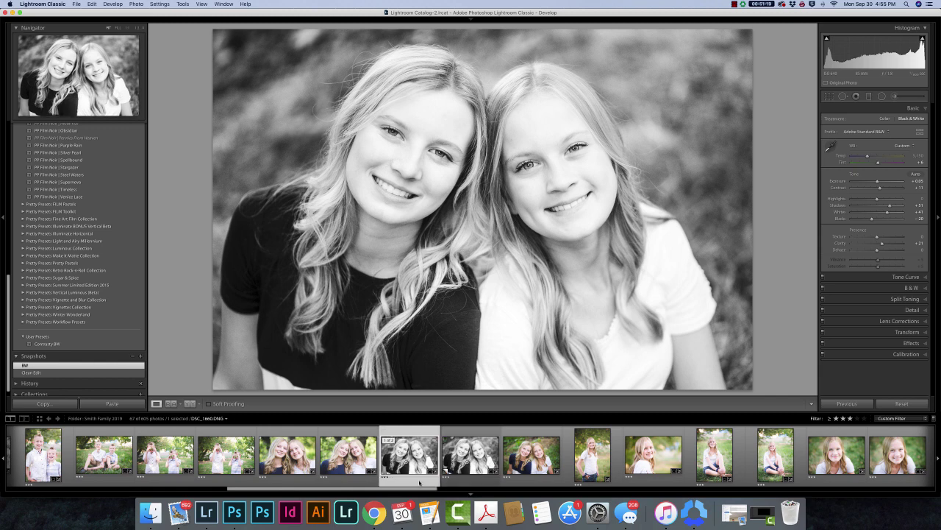
left_click(115, 368)
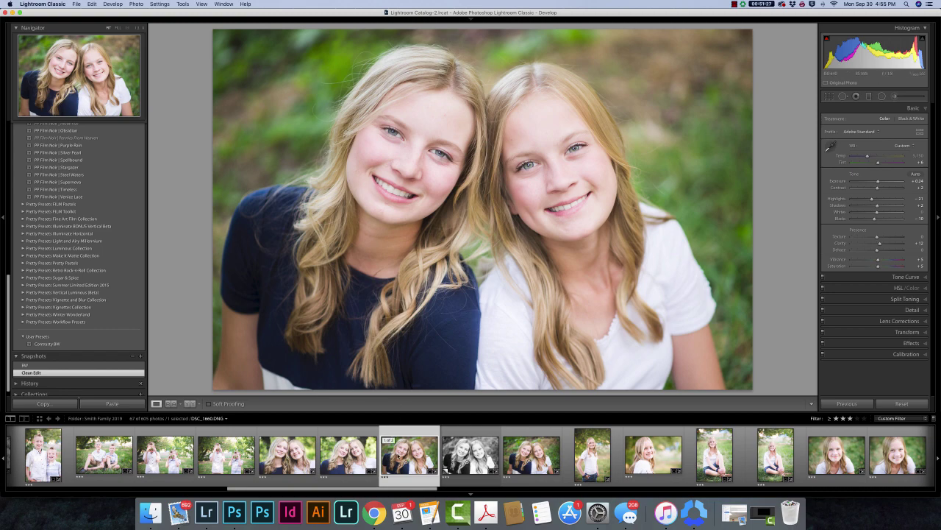
left_click(482, 479)
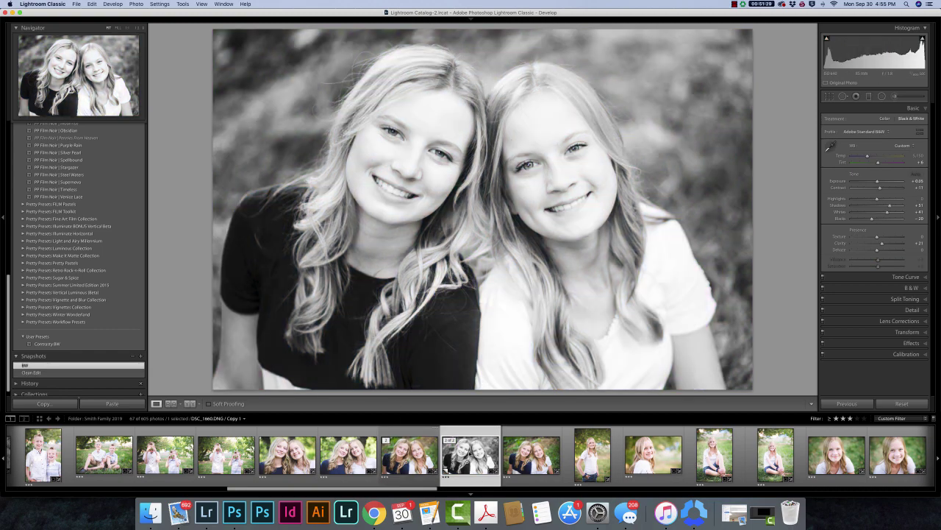
key("Left")
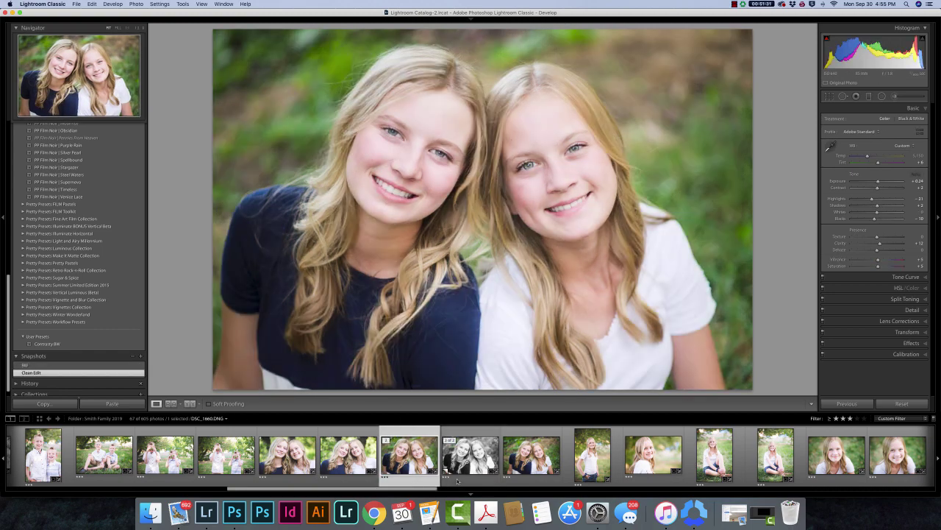
left_click(469, 482)
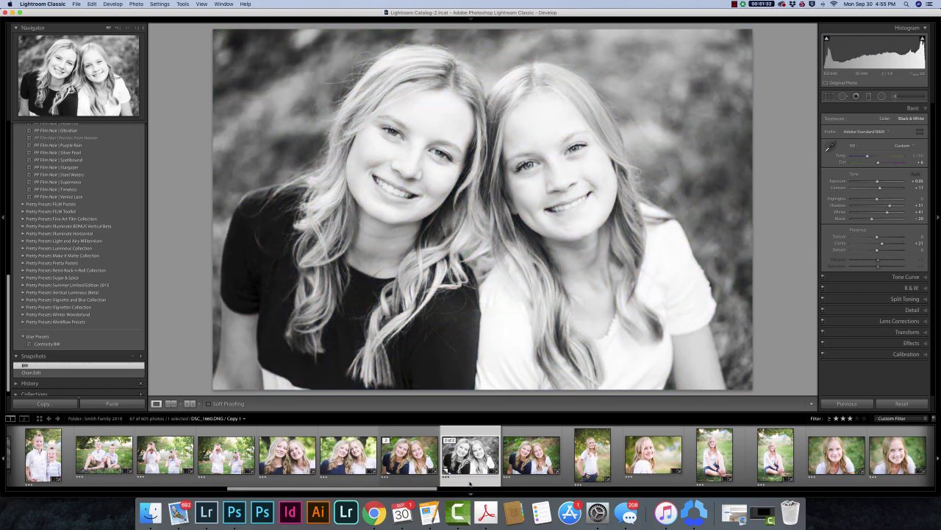
Select the color original and its black-and-white virtual copy together in the filmstrip
left_click(413, 432)
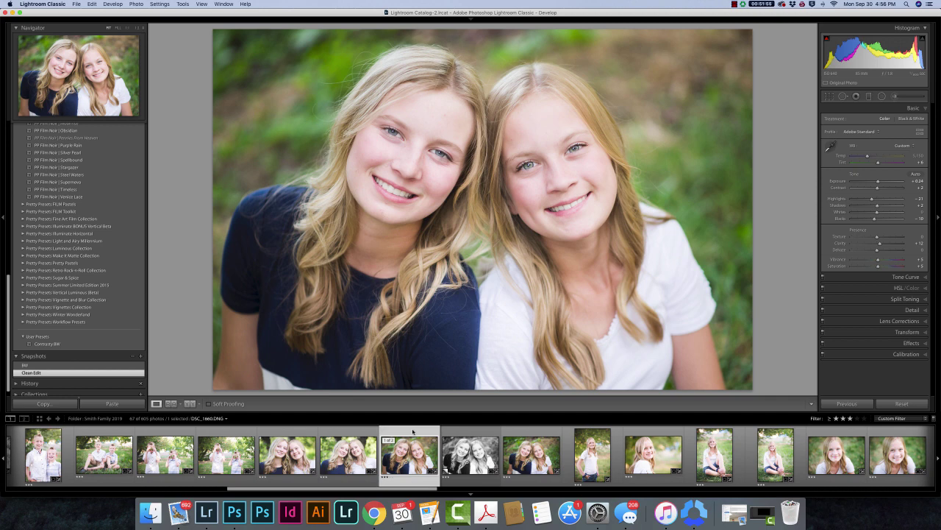
left_click(475, 475, "super")
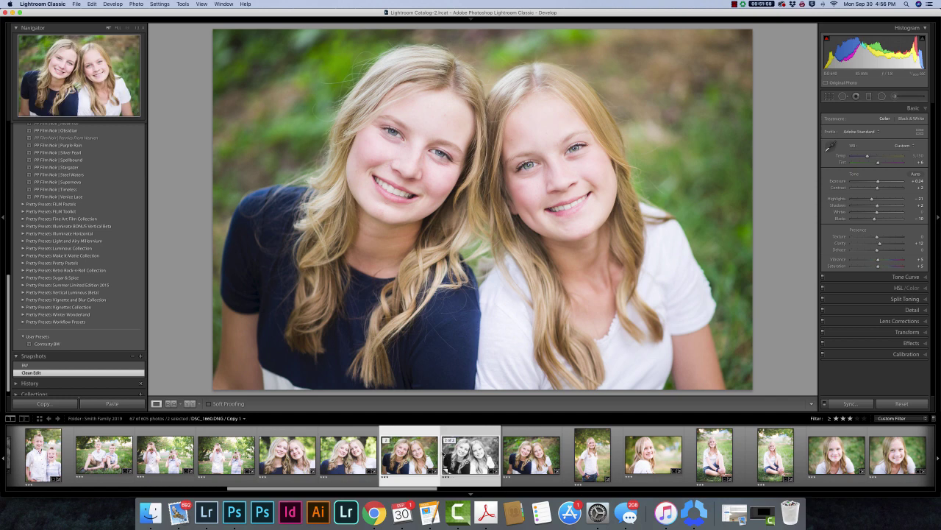